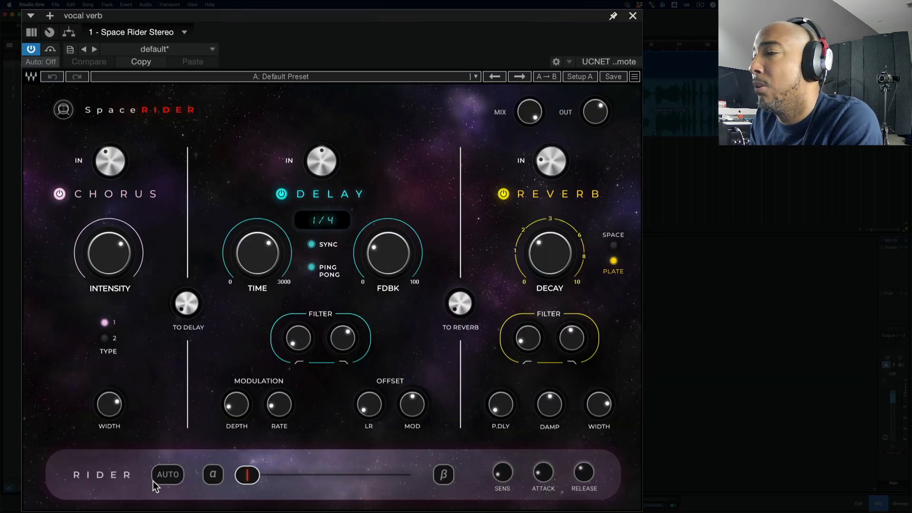
Bypass and re-enable the Reverb and Delay modules one after the other.
click(251, 363)
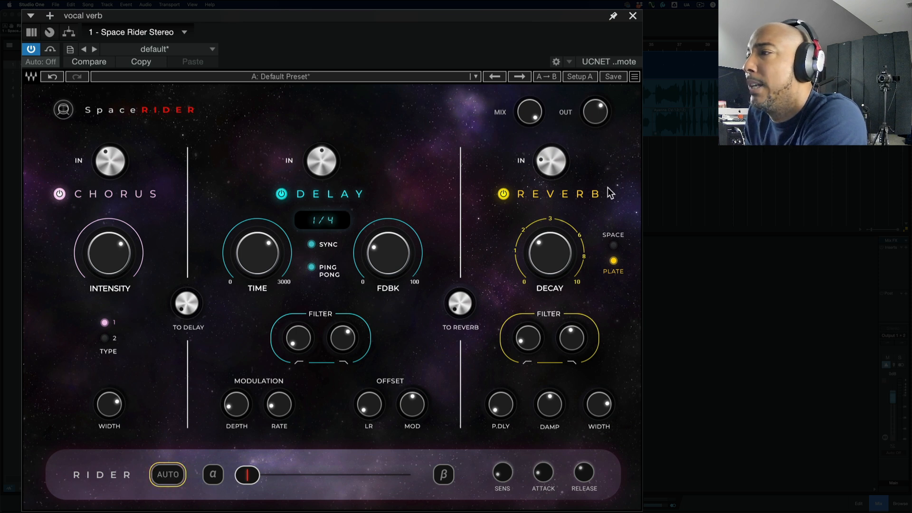
click(505, 194)
click(505, 194)
click(281, 194)
click(281, 195)
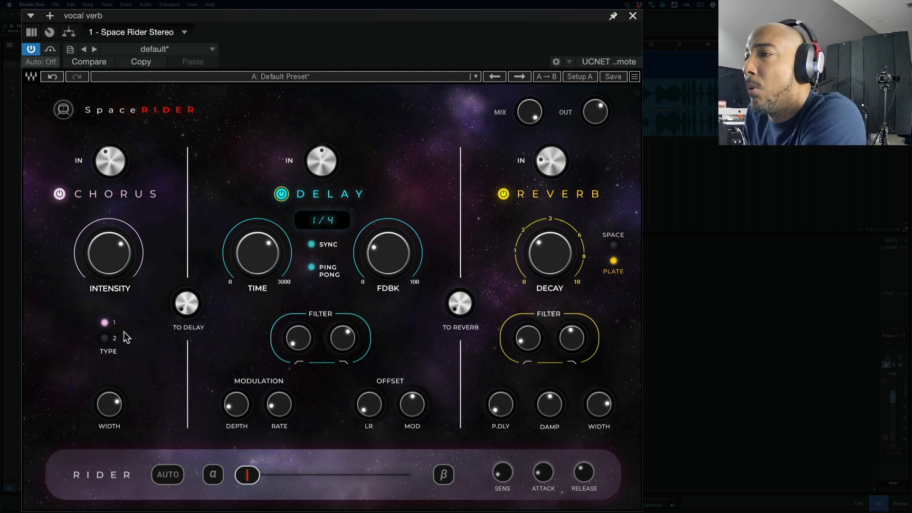
Switch the Chorus to type 2 and back to type 1.
click(104, 339)
click(103, 337)
click(105, 322)
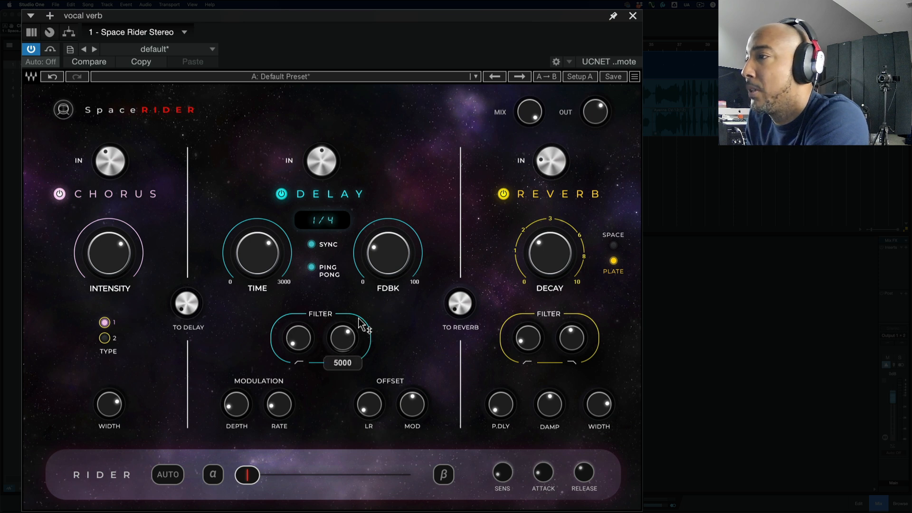
mouse_move(545, 262)
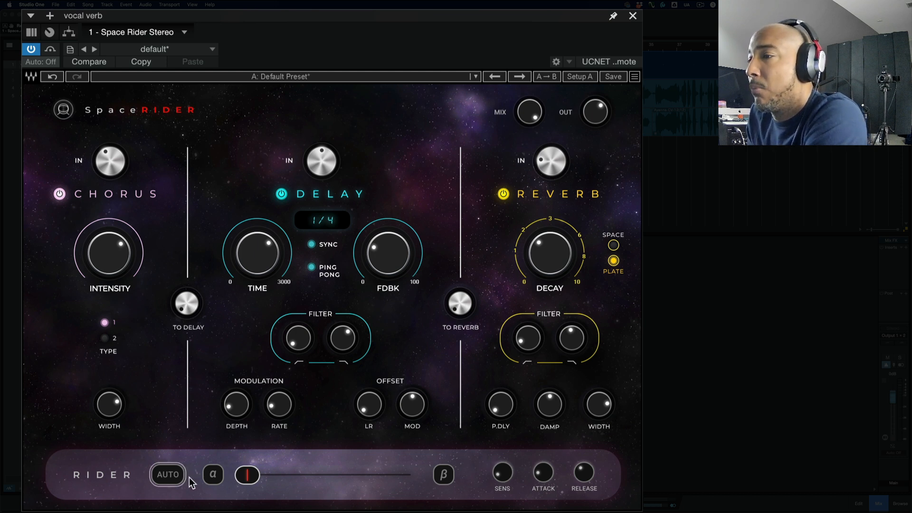
Turn the Rider's Auto mode on and off again, and try moving the Rider slider manually.
click(166, 474)
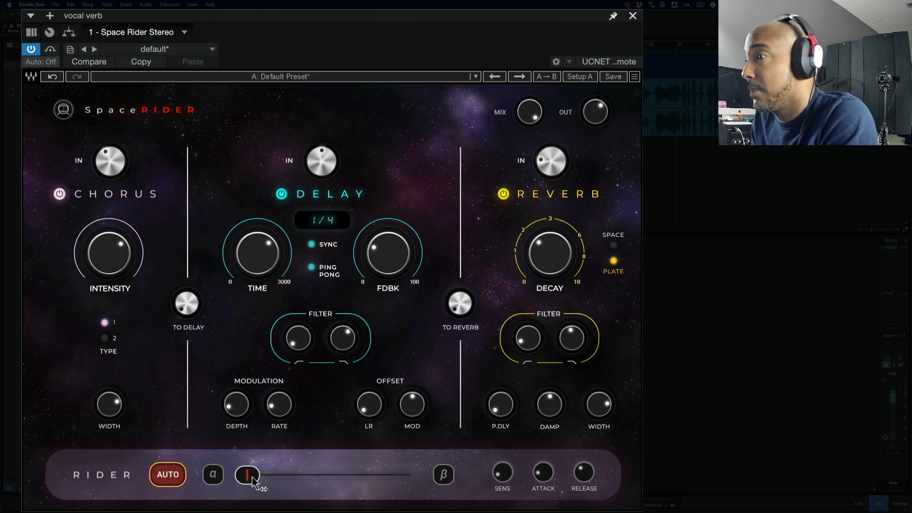
click(168, 474)
drag(247, 475, 288, 475)
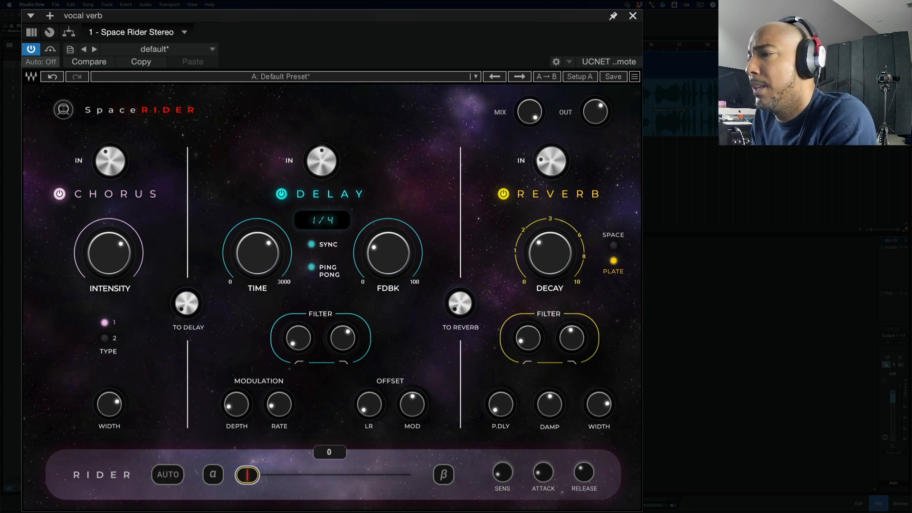
Switch the Rider between its alpha and beta states, ending on alpha.
click(213, 475)
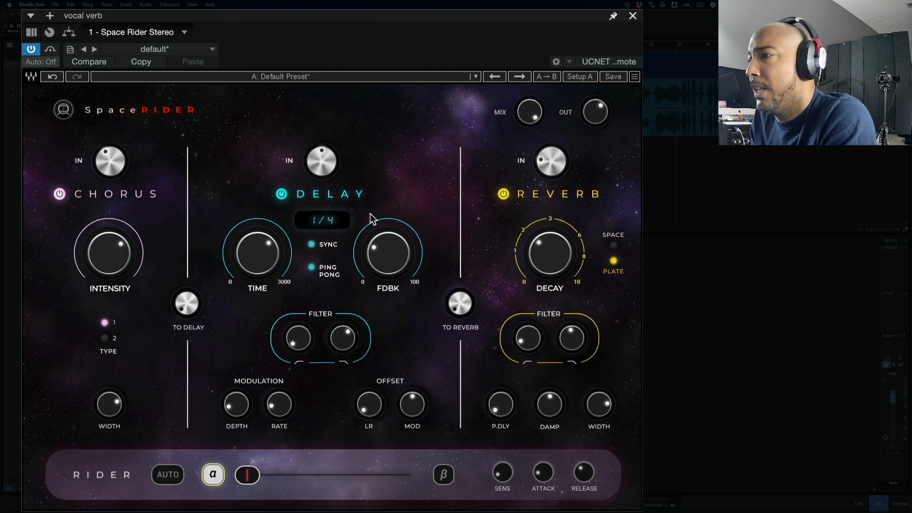
click(443, 474)
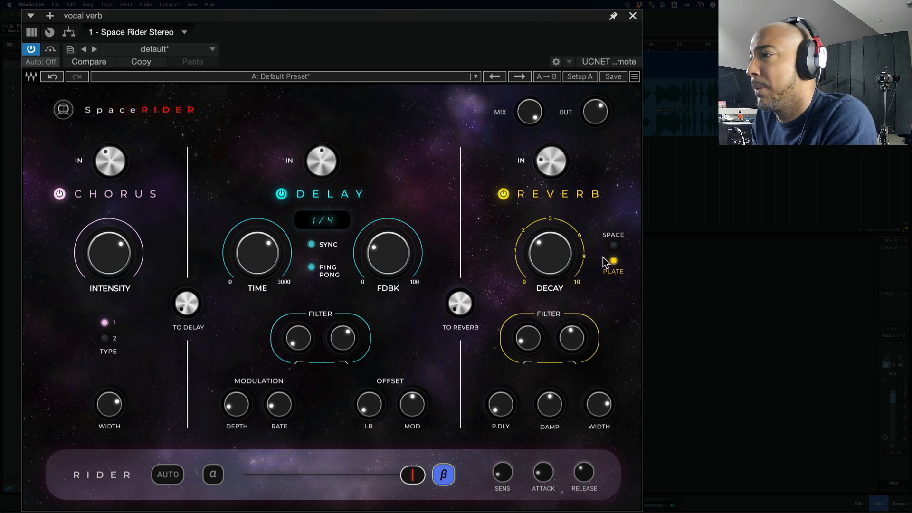
click(211, 475)
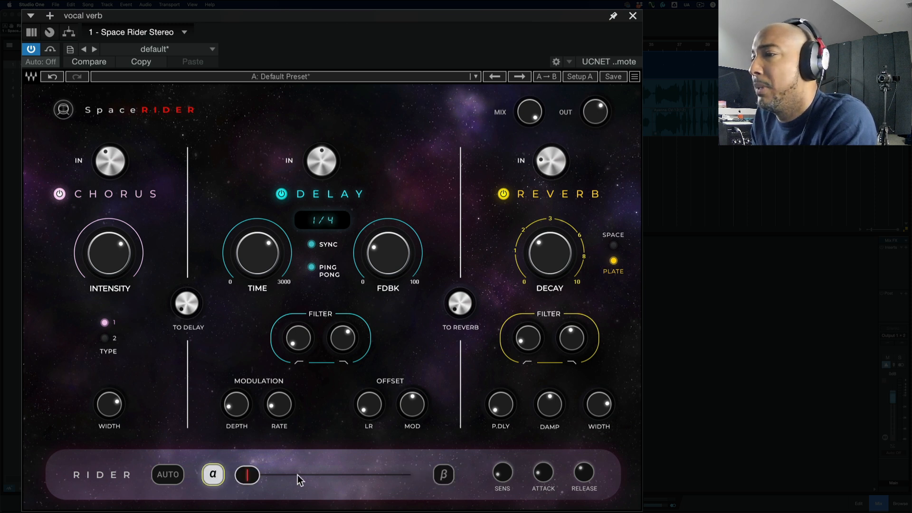
mouse_move(247, 475)
mouse_down()
mouse_move(363, 475)
mouse_move(247, 477)
mouse_up()
click(212, 474)
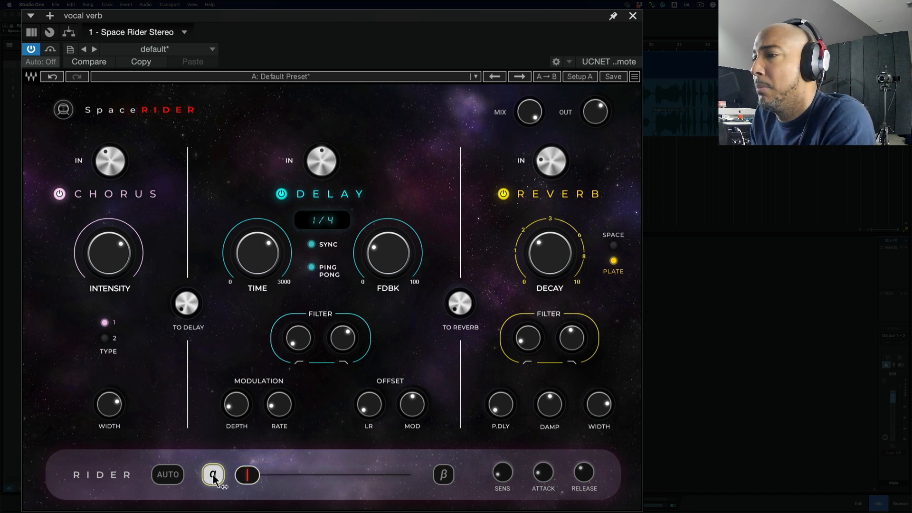
Move the Rider slider halfway between alpha and beta, then bring it back close to alpha.
drag(241, 479, 326, 475)
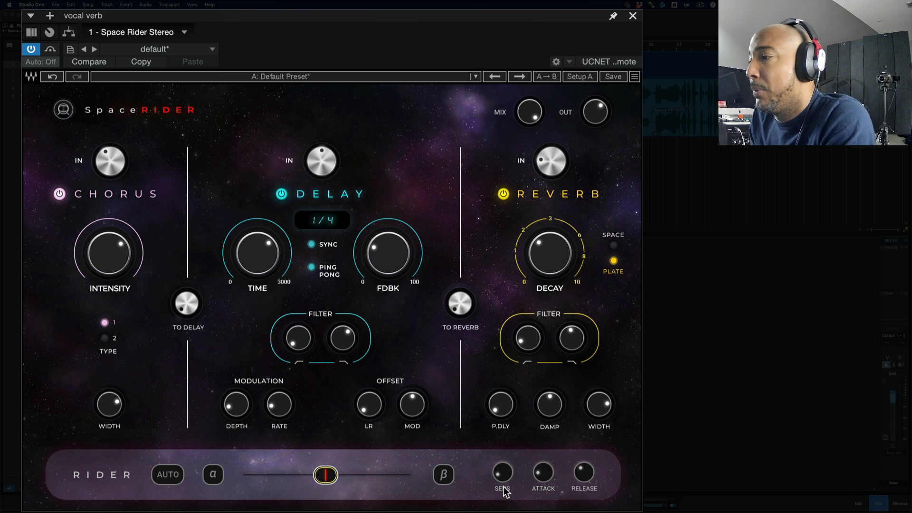
click(502, 481)
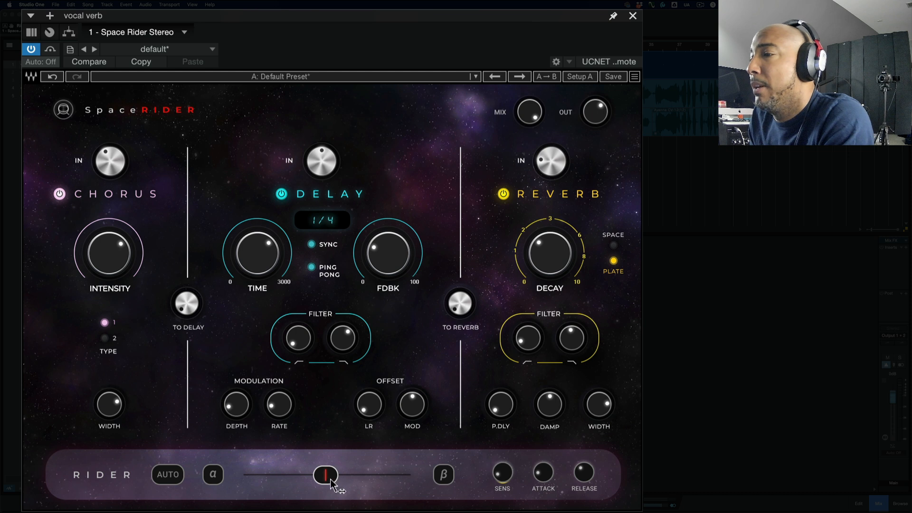
drag(326, 475, 207, 482)
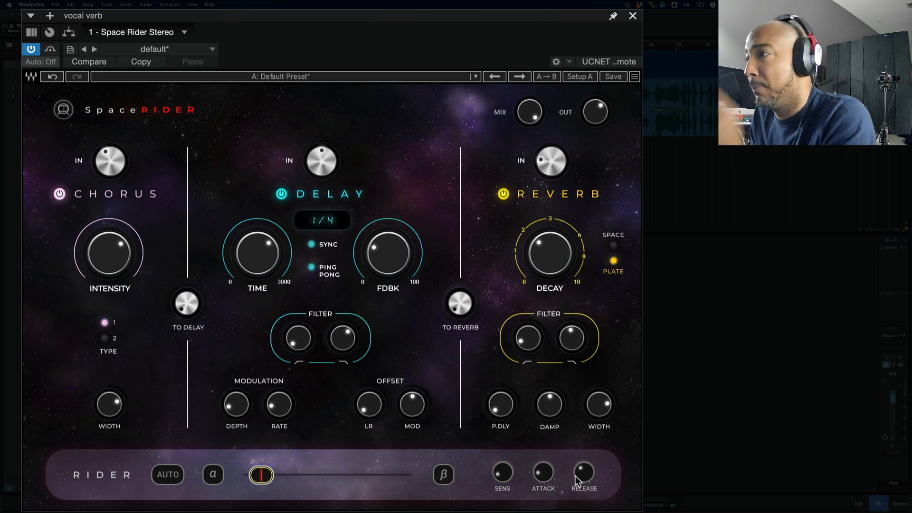
click(529, 112)
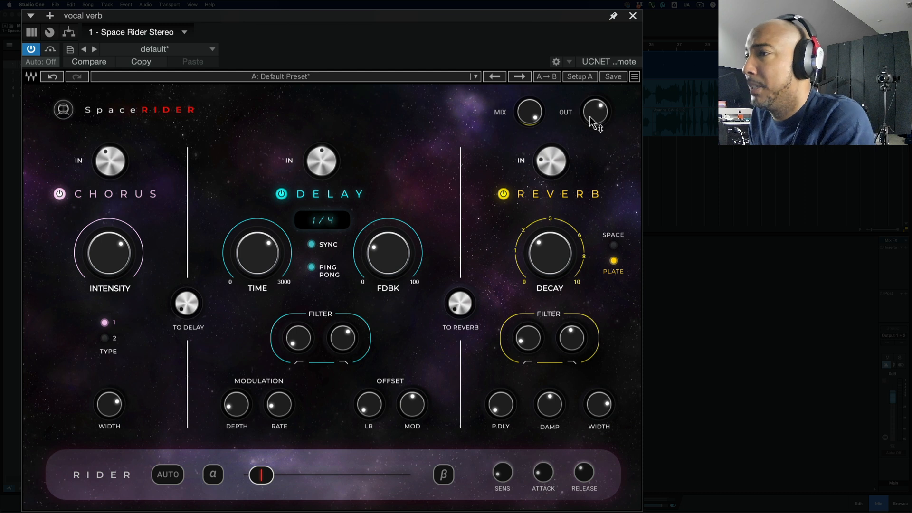
mouse_move(593, 123)
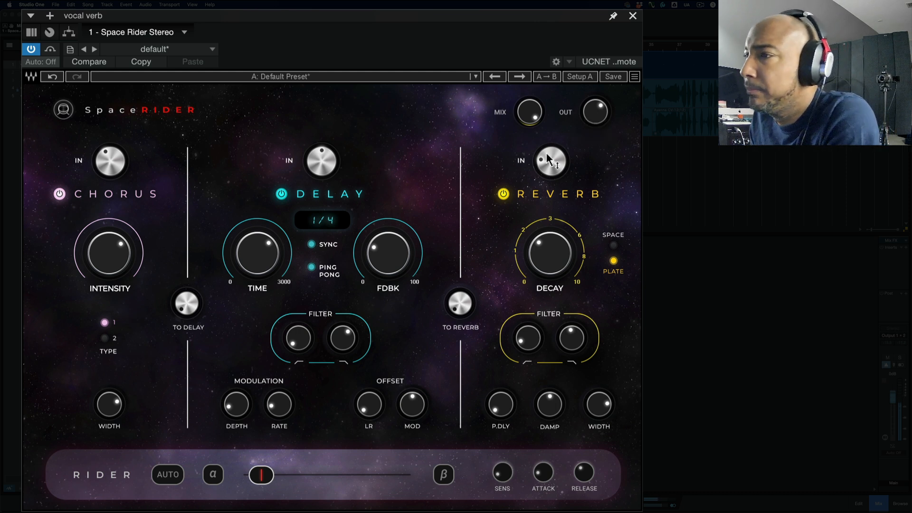
mouse_move(541, 170)
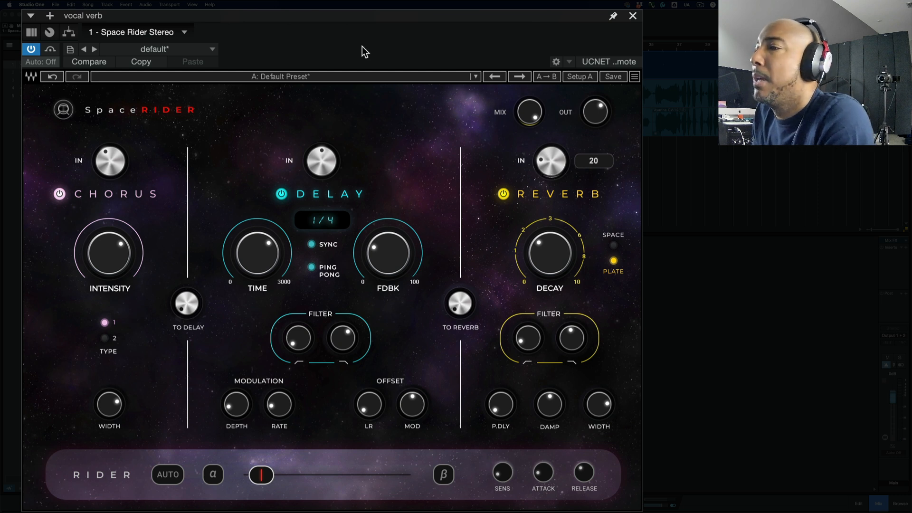
Set the To Delay send to 39, and raise the To Reverb send and the Delay's high-pass filter.
drag(187, 301, 187, 291)
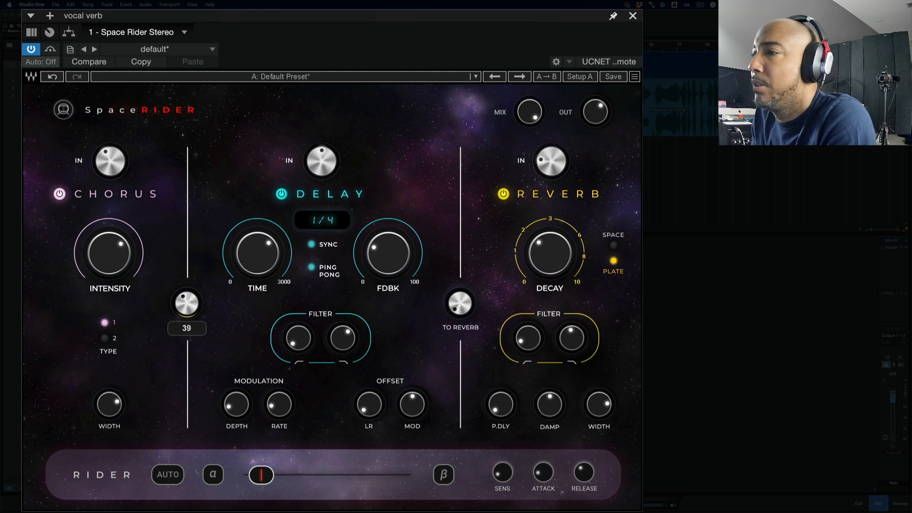
drag(451, 288, 451, 271)
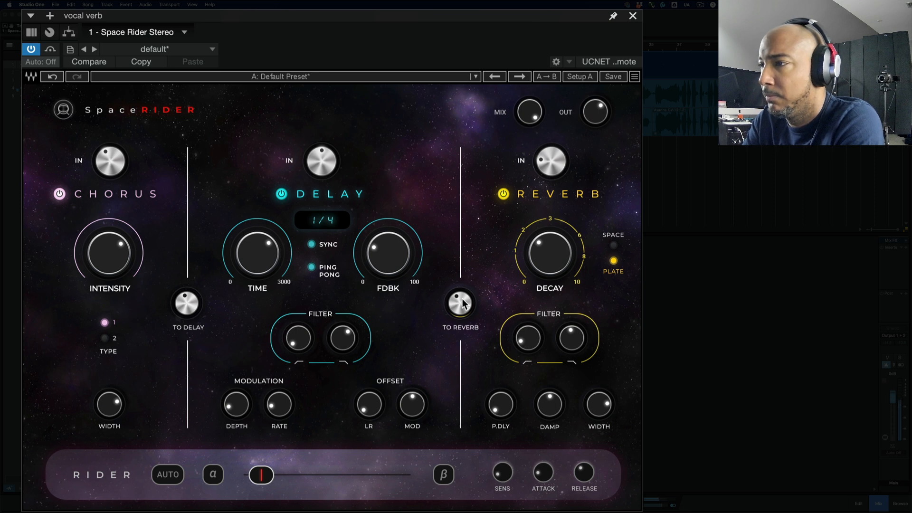
drag(457, 301, 457, 300)
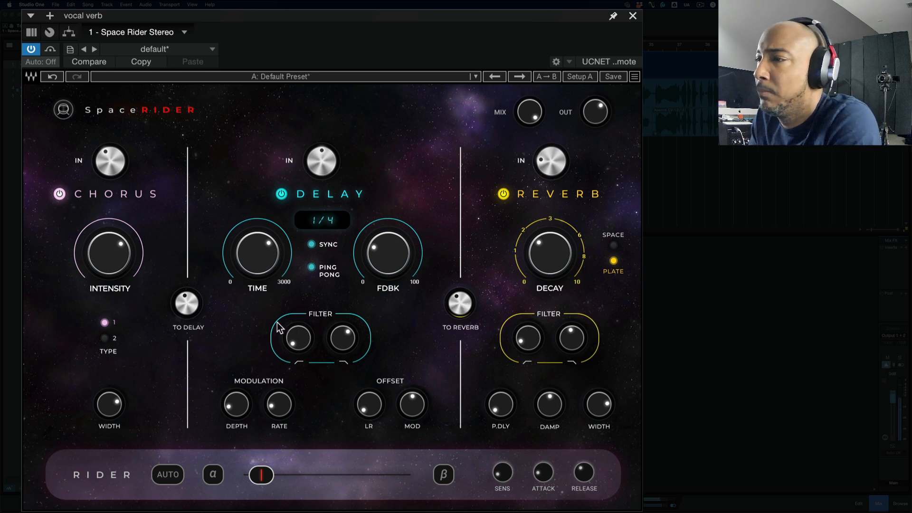
drag(299, 338, 299, 314)
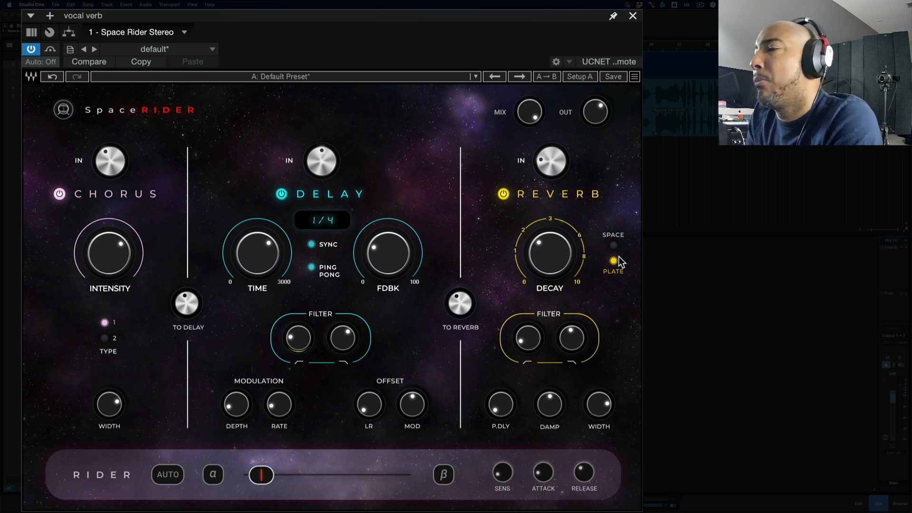
Turn on the Rider's Auto mode and raise its sensitivity to 7.0, then lower it somewhat.
click(164, 477)
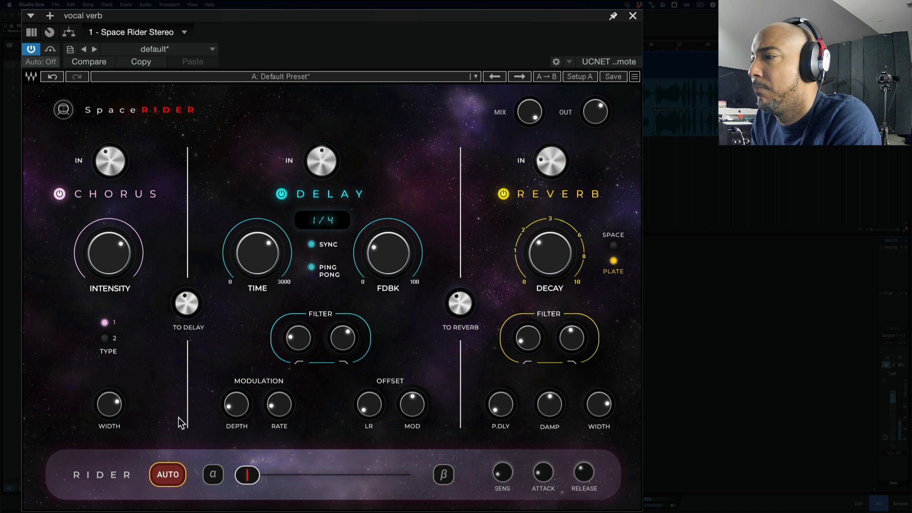
click(503, 472)
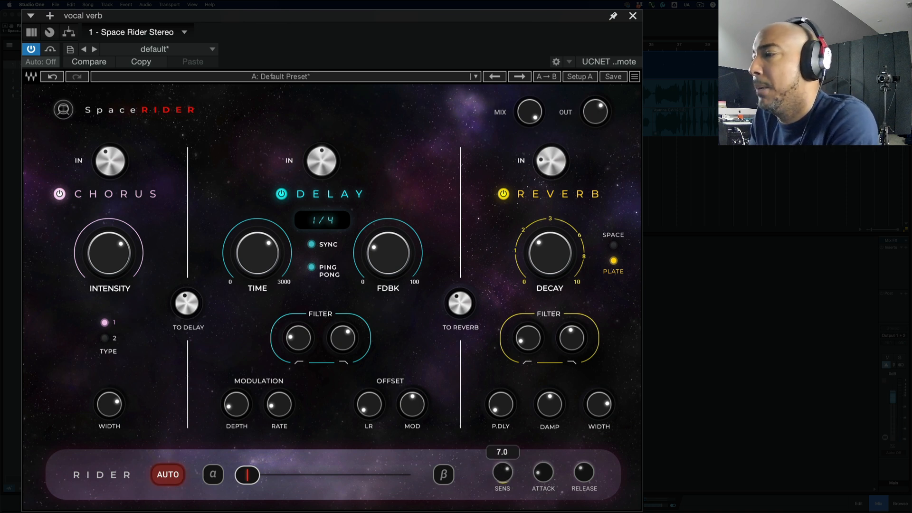
click(501, 474)
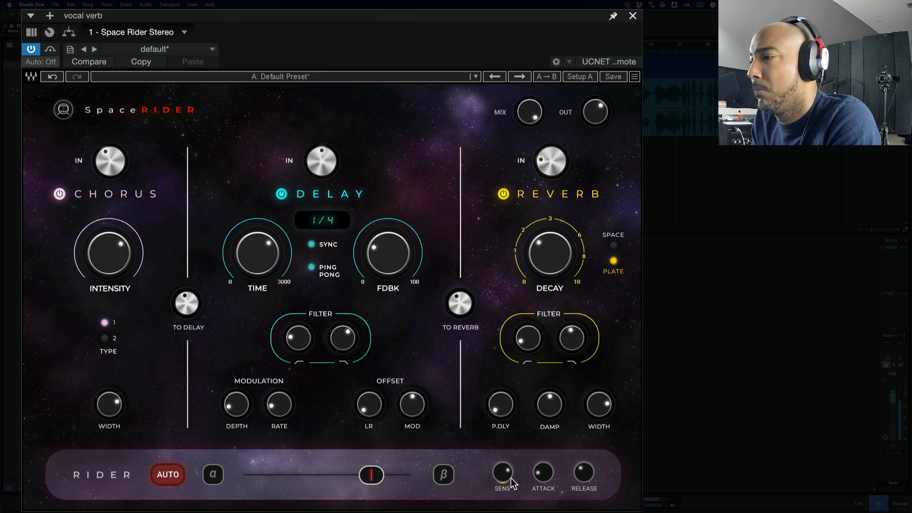
drag(510, 476, 503, 480)
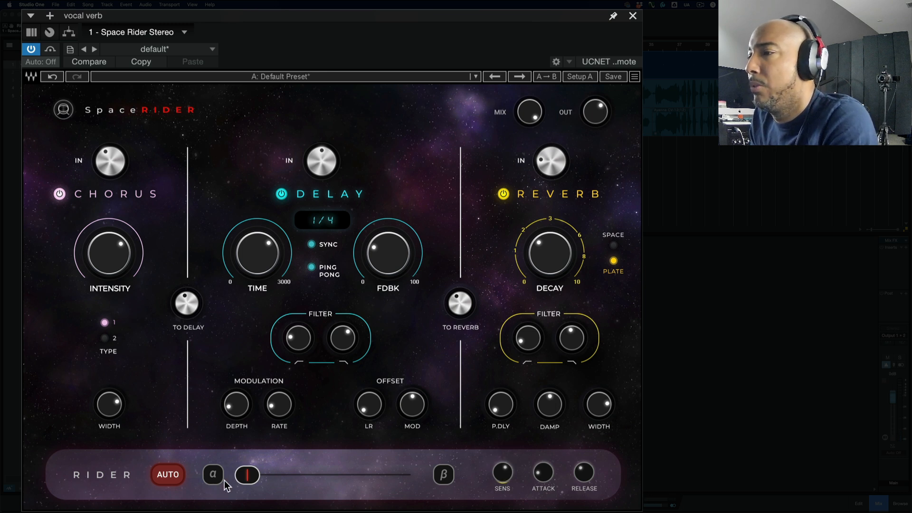
Turn off Auto mode and lower the Chorus intensity for the Rider's alpha state.
click(160, 479)
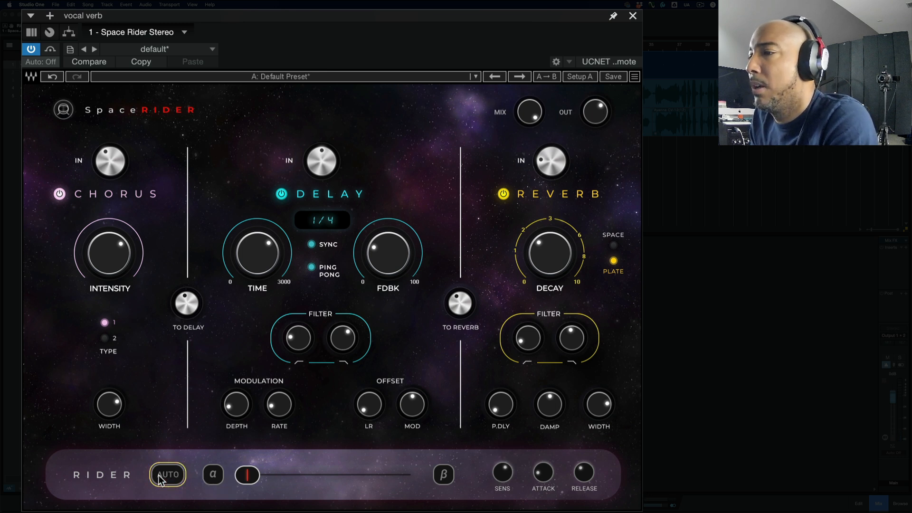
click(210, 475)
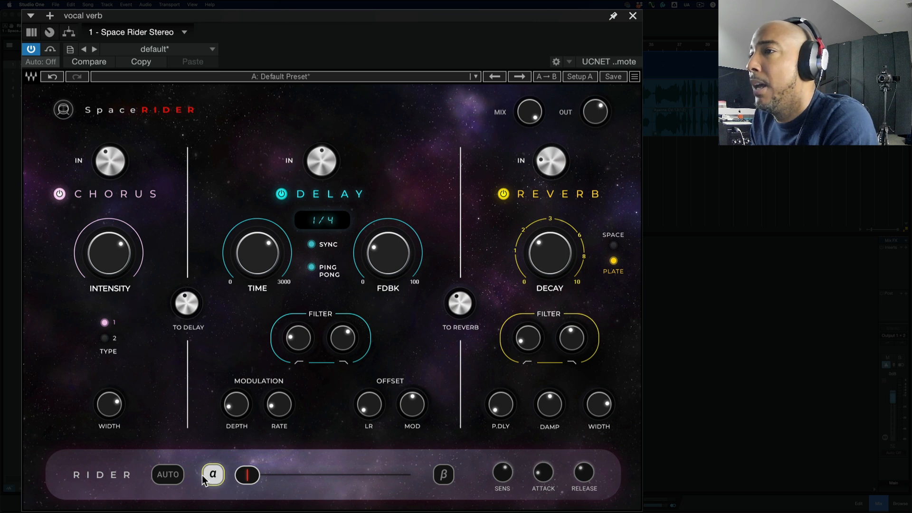
drag(105, 259, 105, 271)
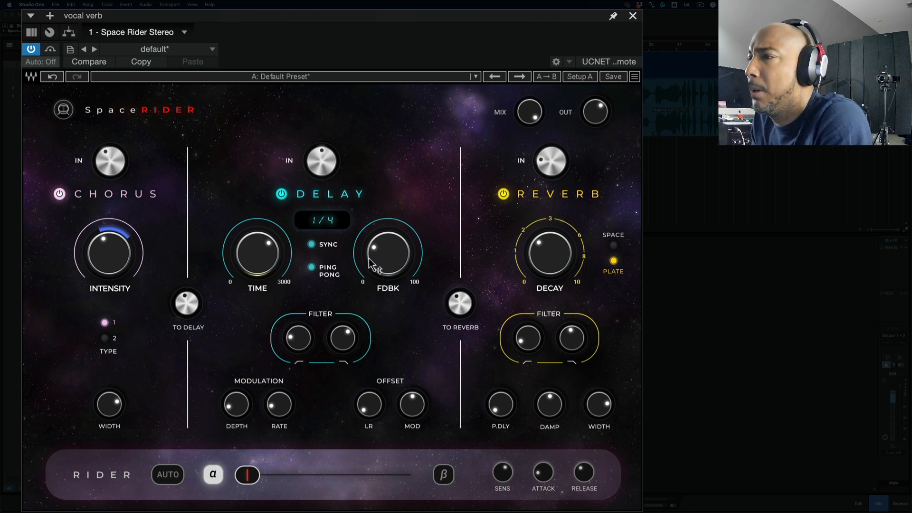
drag(385, 264, 385, 265)
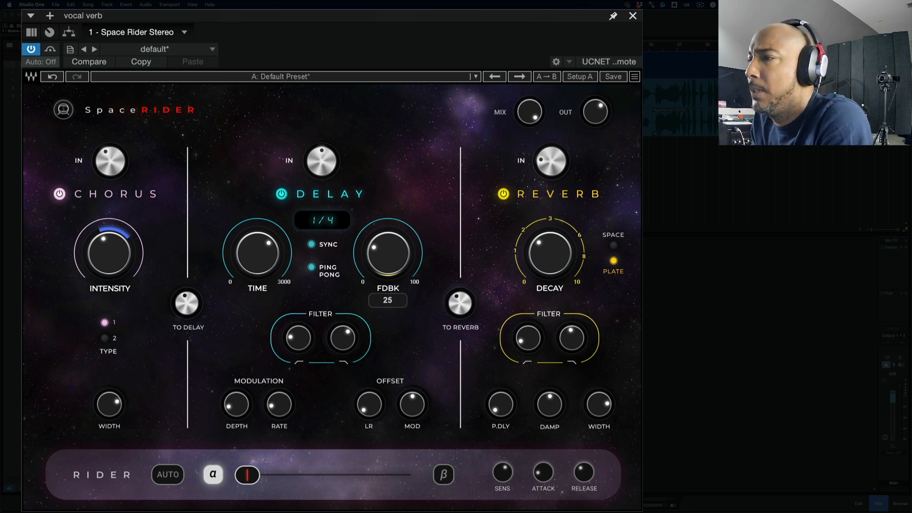
For the alpha state, shorten the Reverb decay and raise the Reverb's high-pass filter to 201.
mouse_move(556, 252)
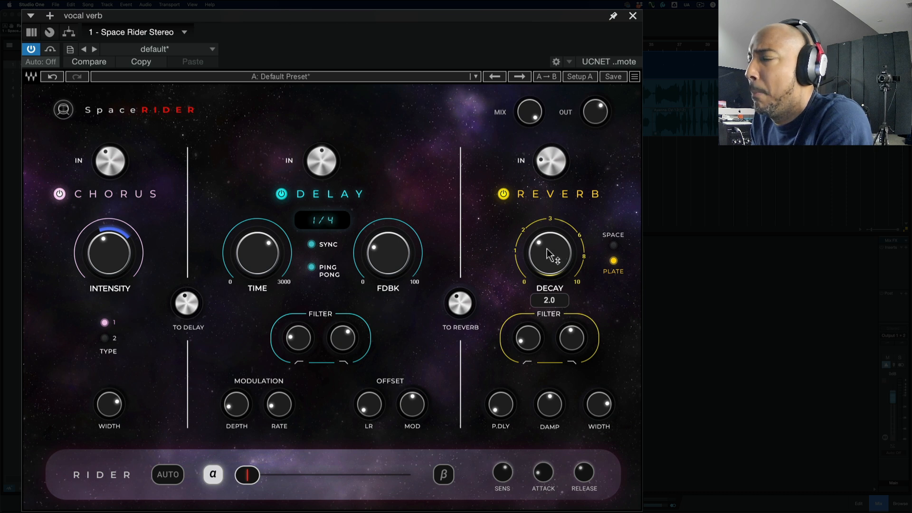
drag(546, 249, 546, 254)
drag(528, 337, 527, 330)
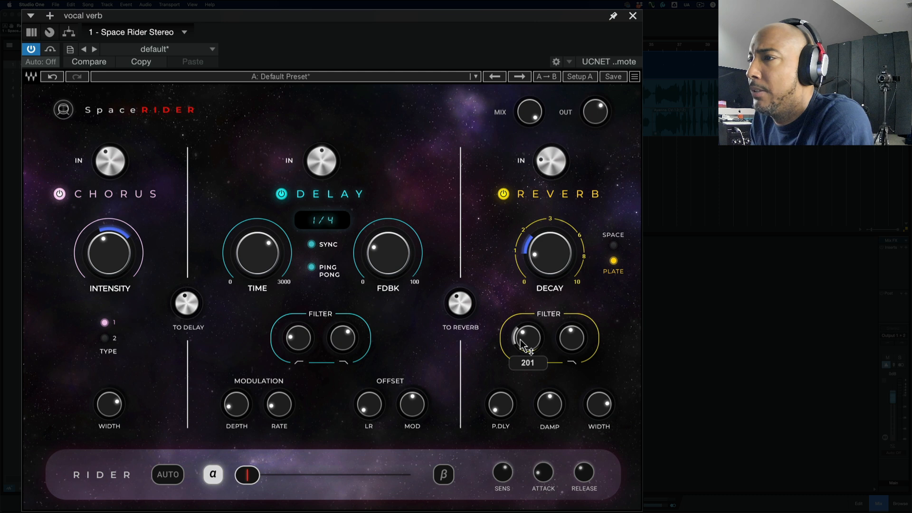
For the beta state, raise the Reverb decay to about 4.3 and choose the Space type, then compare alpha against beta.
click(445, 475)
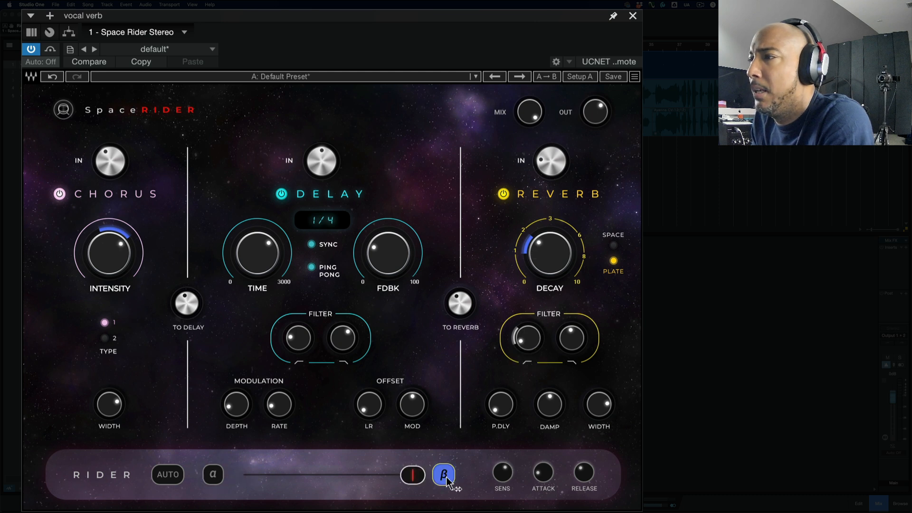
drag(560, 269, 559, 240)
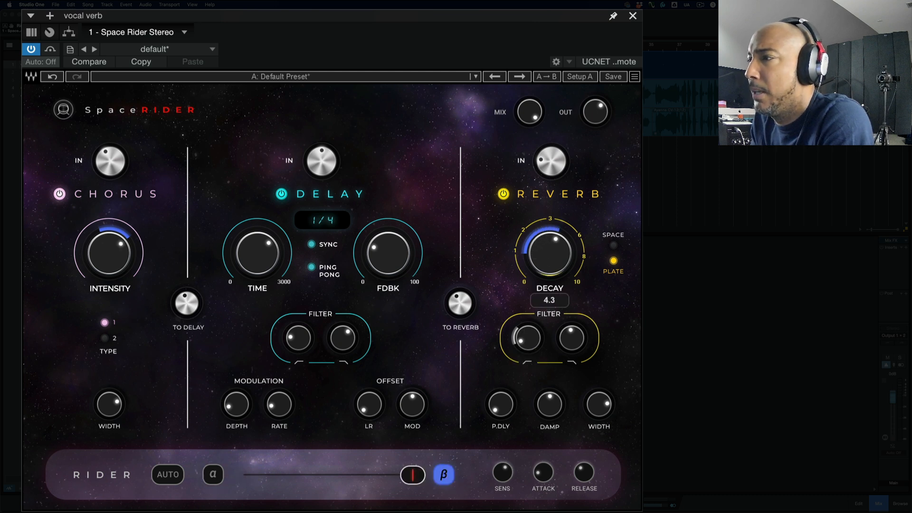
click(614, 245)
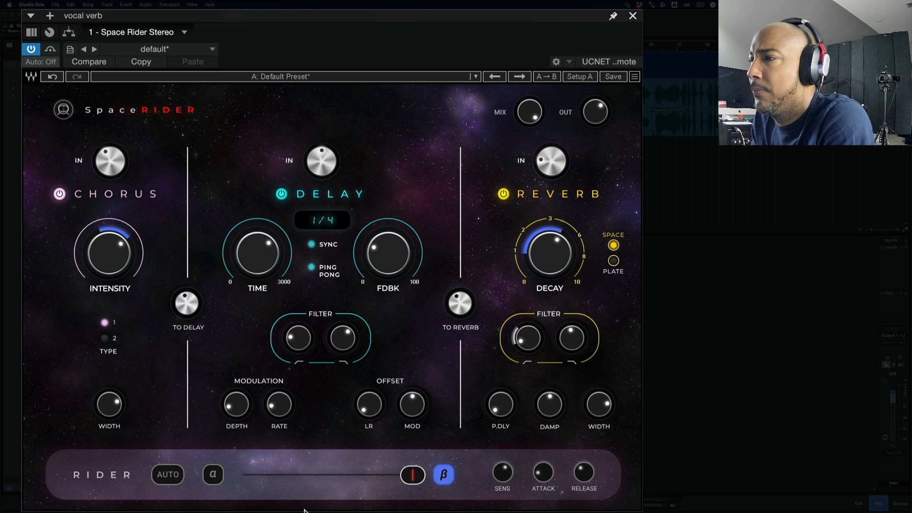
click(213, 476)
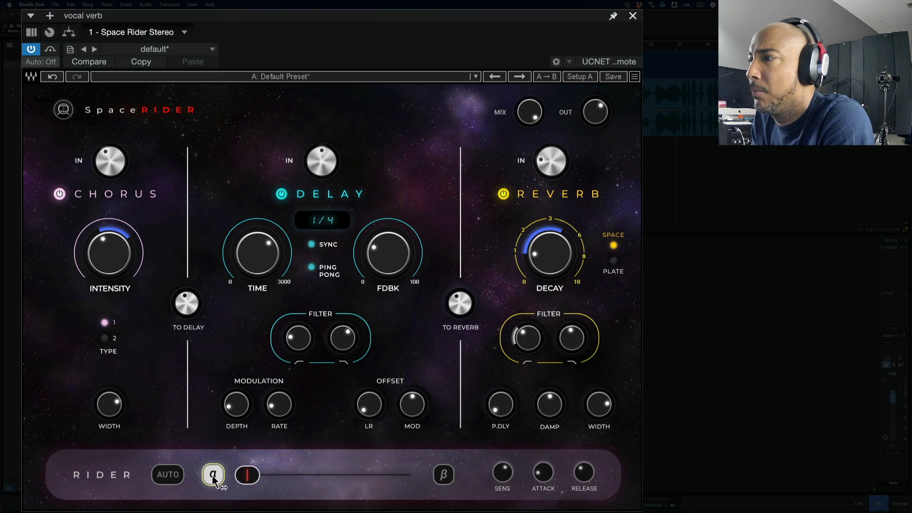
click(444, 474)
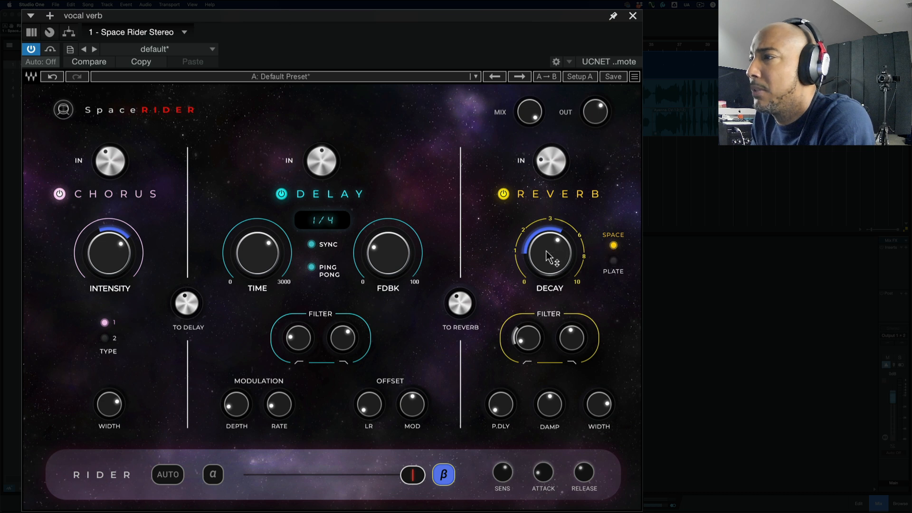
For the beta state, set the Delay time to 1/2 and raise the Chorus intensity to 0.95.
mouse_move(555, 253)
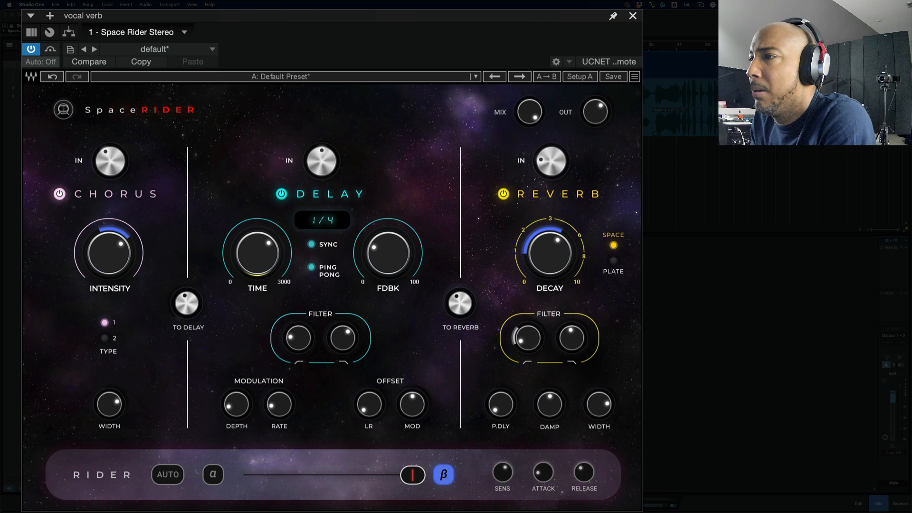
mouse_move(258, 253)
mouse_down()
mouse_move(257, 269)
mouse_move(258, 238)
mouse_up()
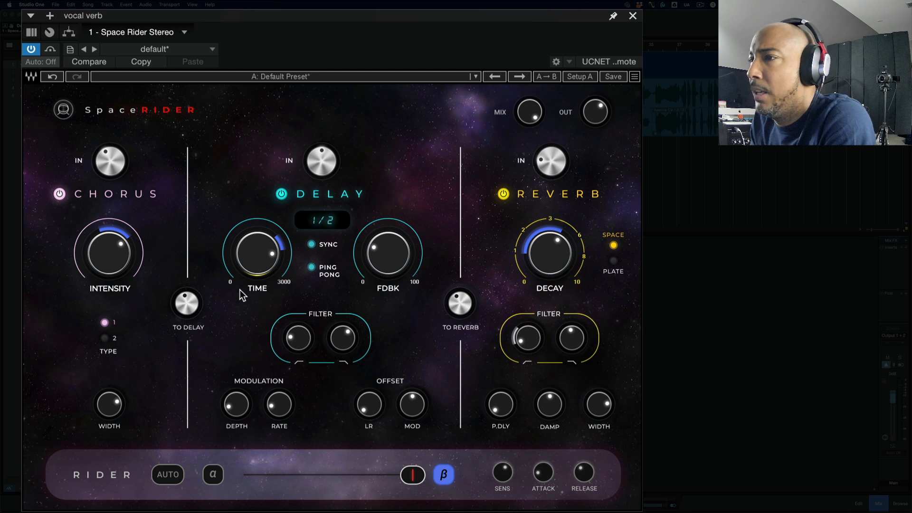
drag(110, 252, 110, 234)
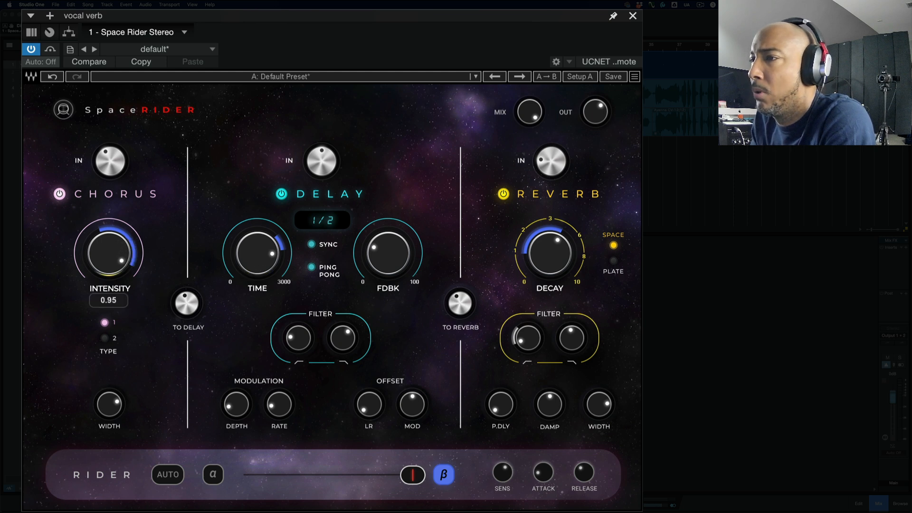
Switch the Rider to the alpha state and back to beta to compare their settings.
click(412, 478)
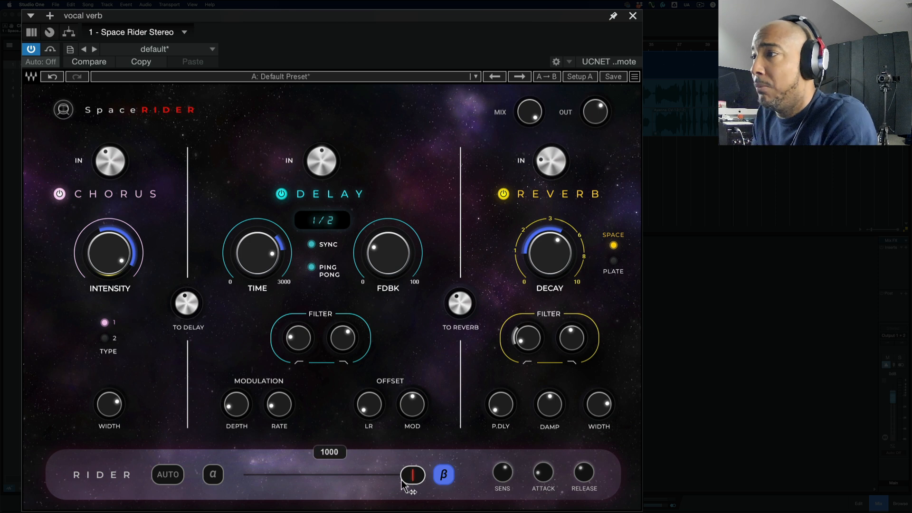
click(214, 475)
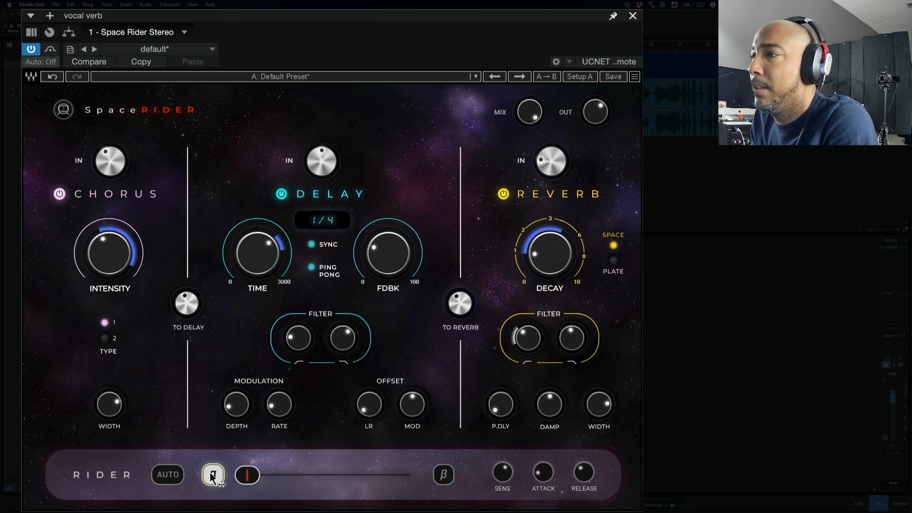
click(445, 475)
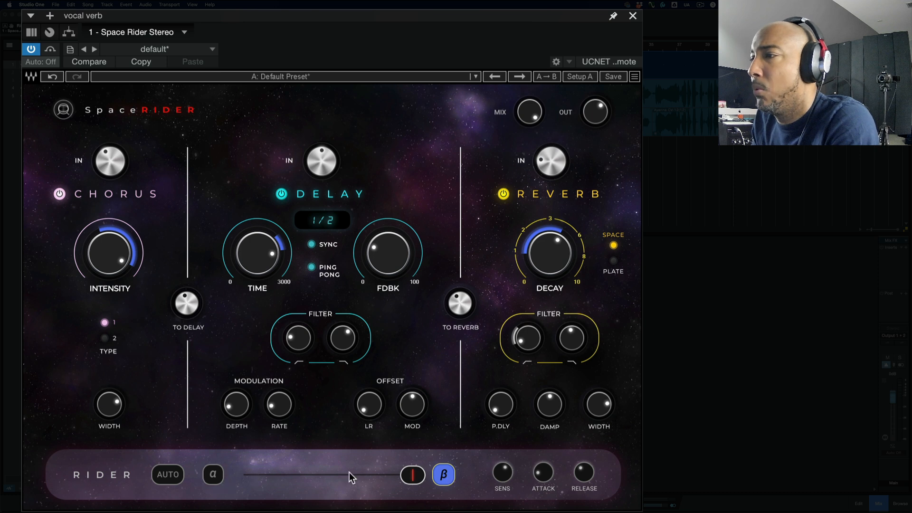
Enable the Rider's Auto mode, raise its sensitivity, and turn Auto mode off again.
click(168, 475)
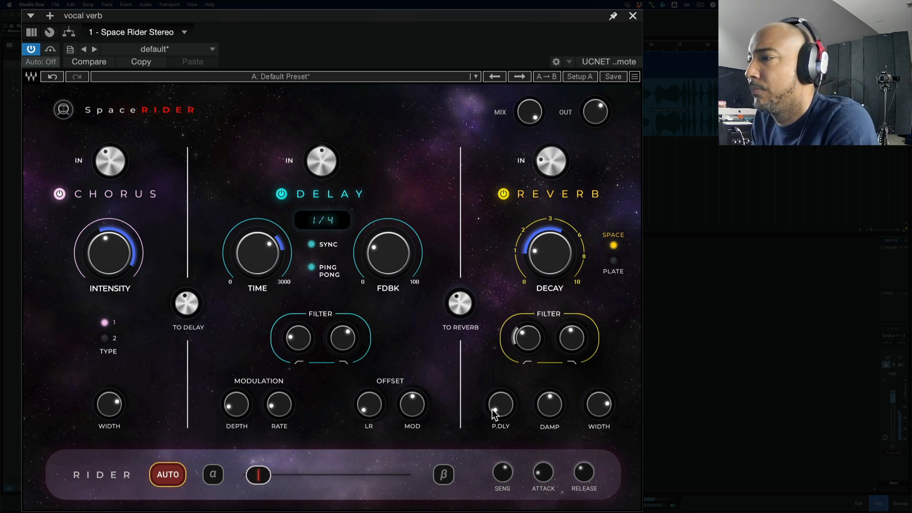
drag(507, 467, 507, 455)
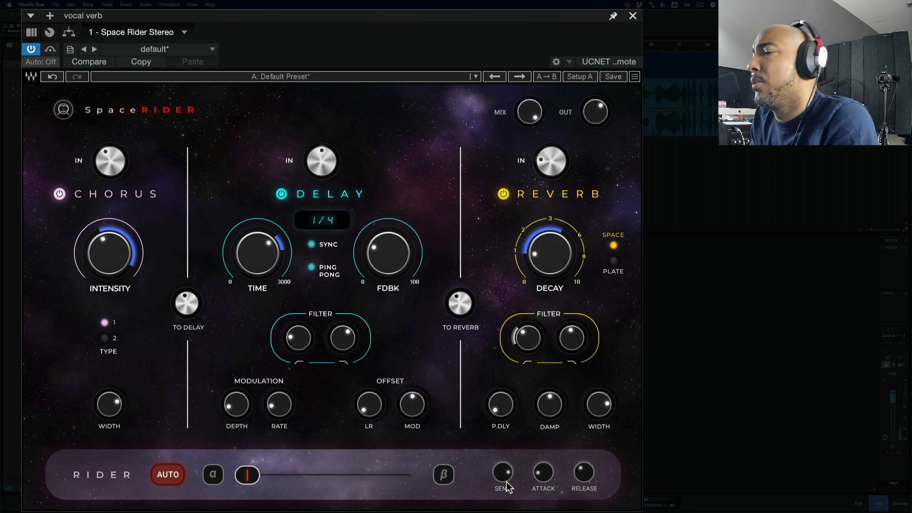
click(155, 475)
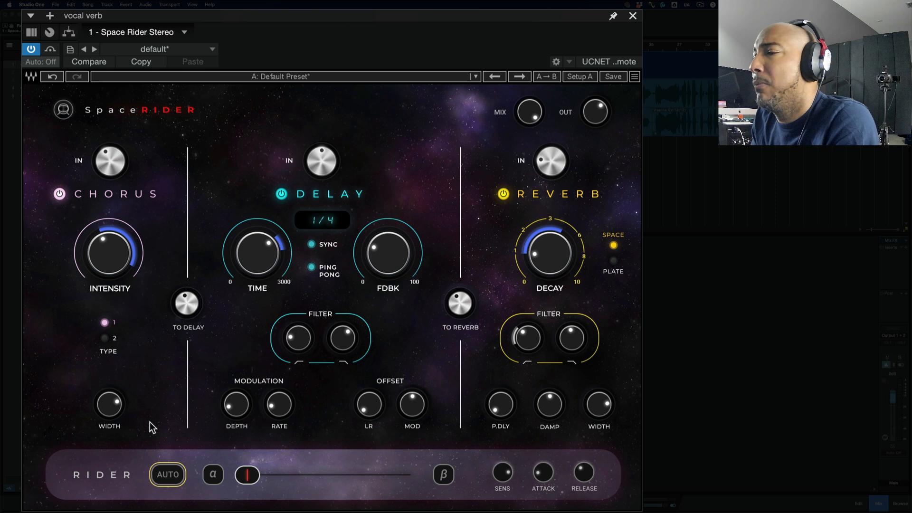
Alternate the Rider between the alpha and beta states twice, ending on alpha.
click(211, 476)
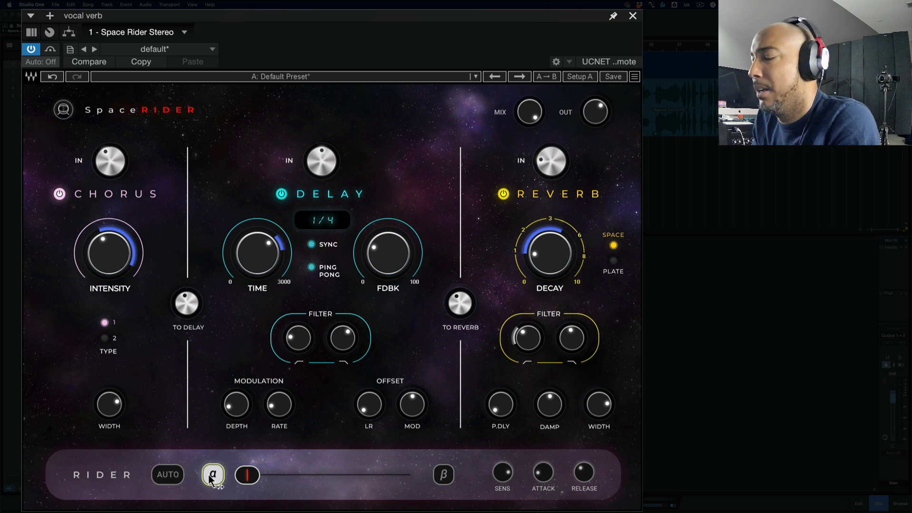
click(445, 477)
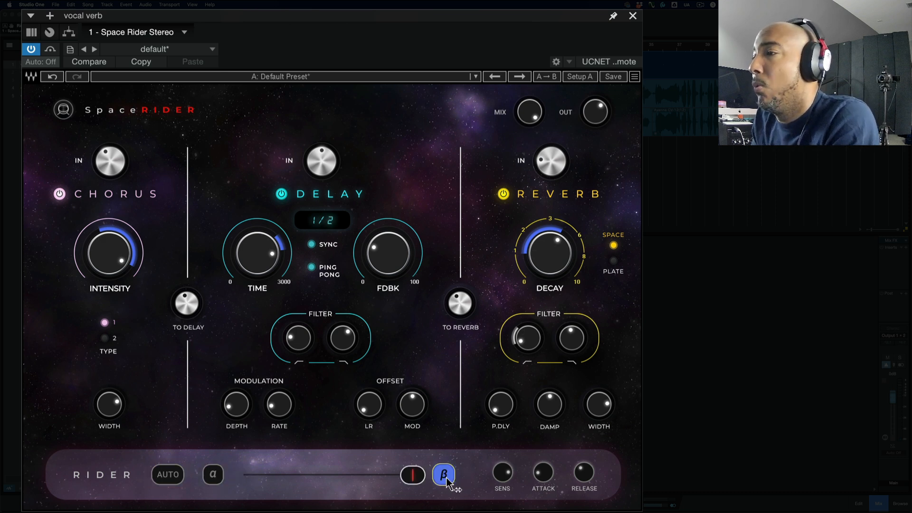
click(213, 477)
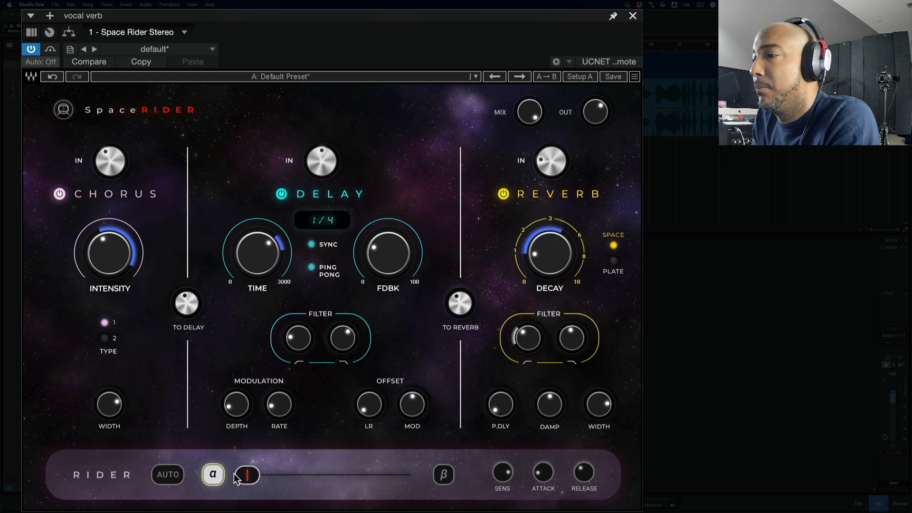
click(443, 475)
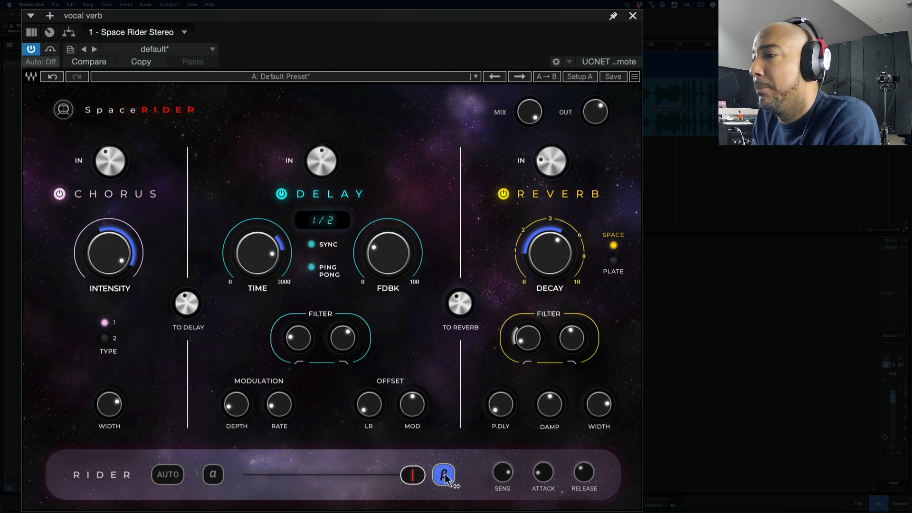
click(212, 476)
Audition manual morphing by moving the Rider slider to 484, back to 0, up to 1000, and back to the alpha end.
drag(254, 475, 328, 475)
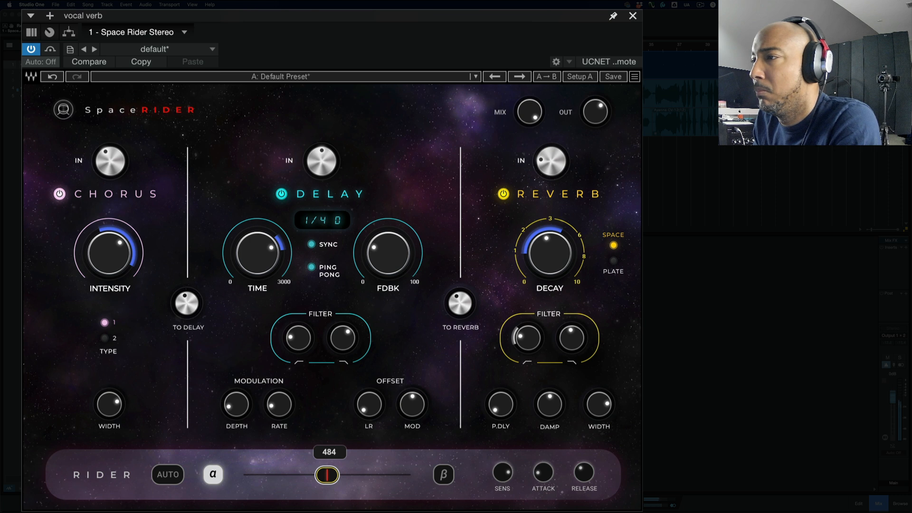
drag(327, 475, 248, 475)
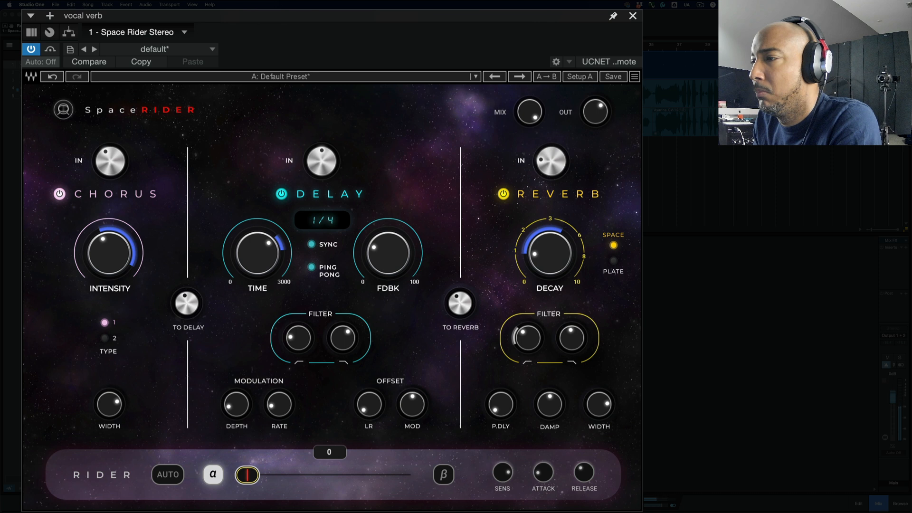
drag(248, 475, 413, 475)
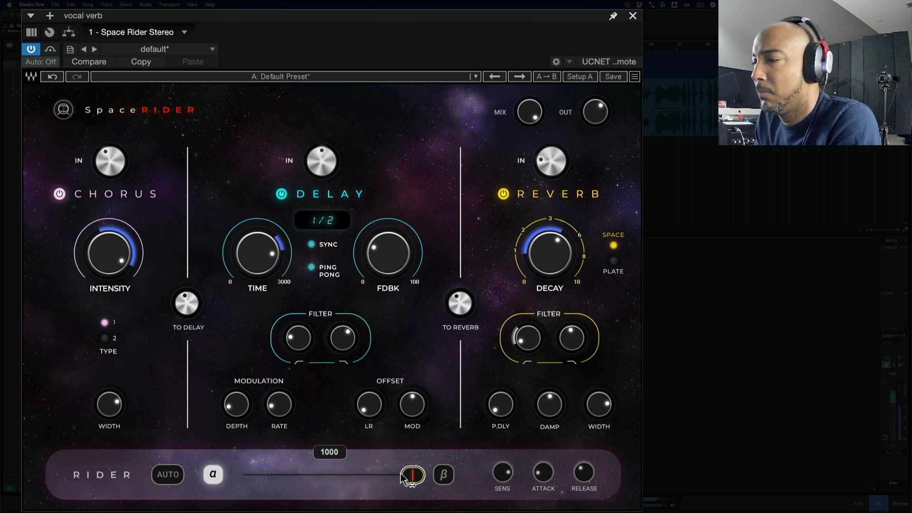
drag(413, 476, 248, 475)
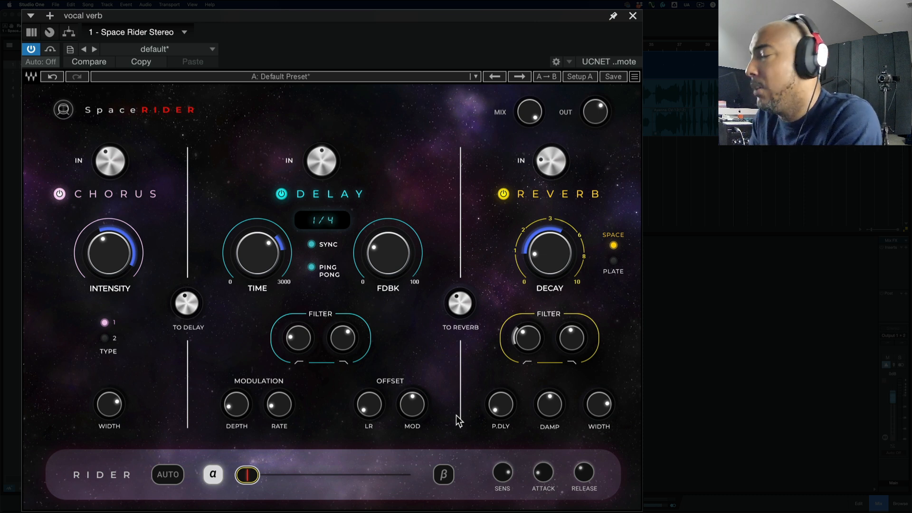
Bypass the Chorus section of the effect.
click(59, 194)
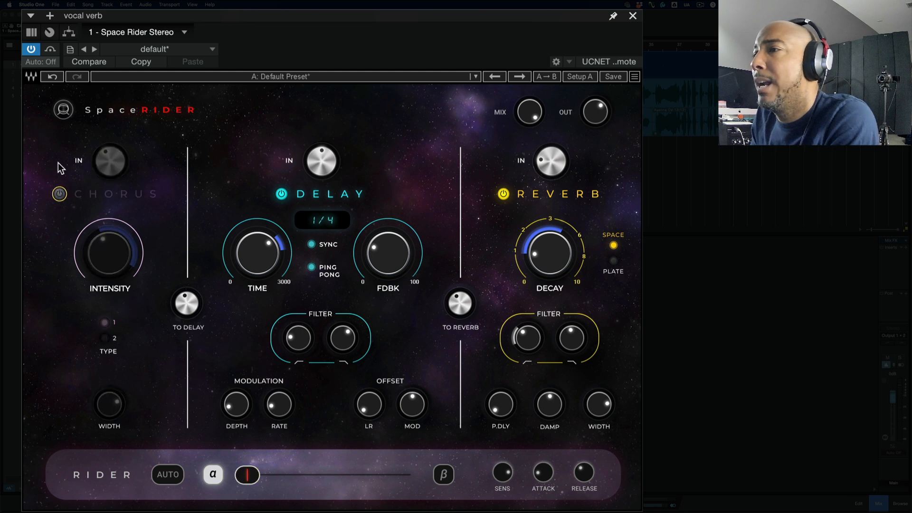